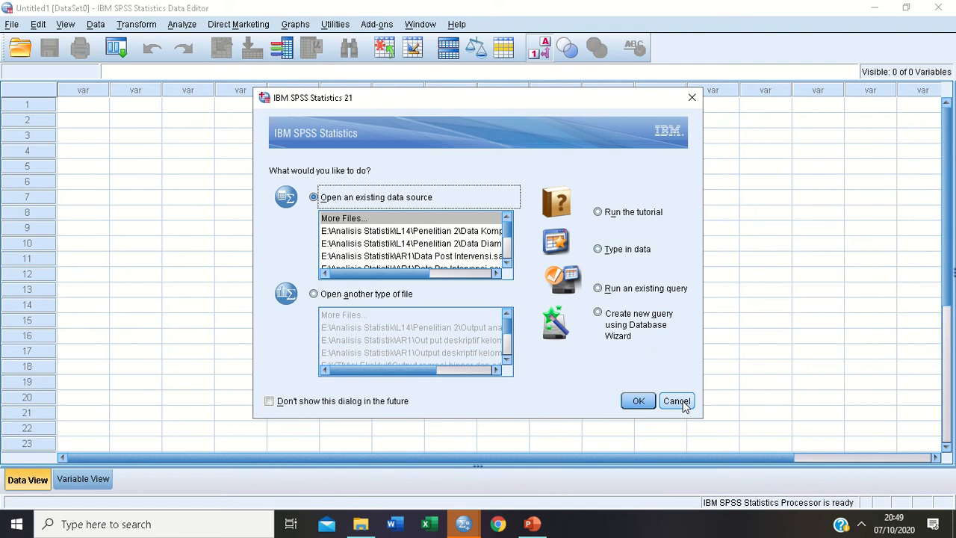
Dismiss the startup dialog without opening a data source and display the empty dataset's variable definitions.
{"action": "left_click", "coordinate": [677, 402]}
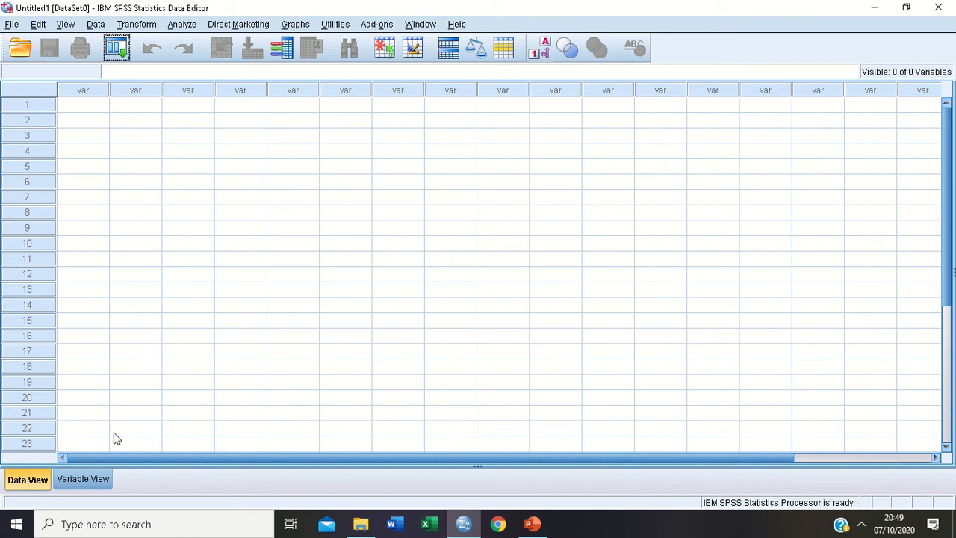
{"action": "left_click", "coordinate": [79, 482]}
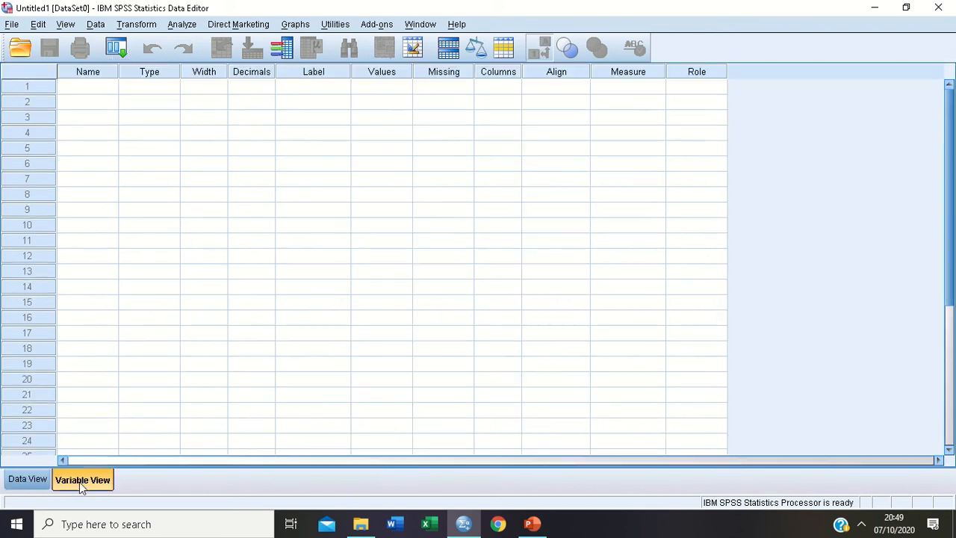
{"action": "left_click", "coordinate": [29, 482]}
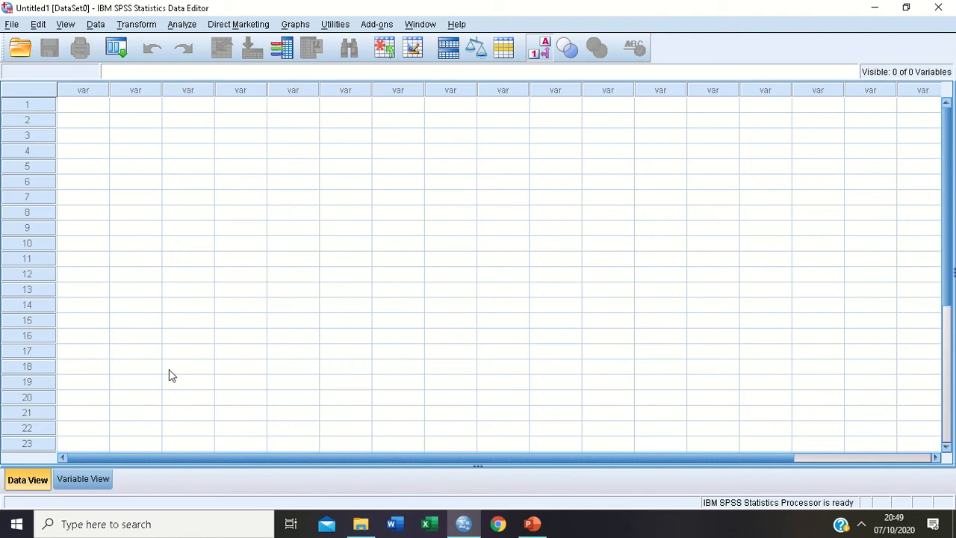
{"action": "left_click", "coordinate": [88, 480]}
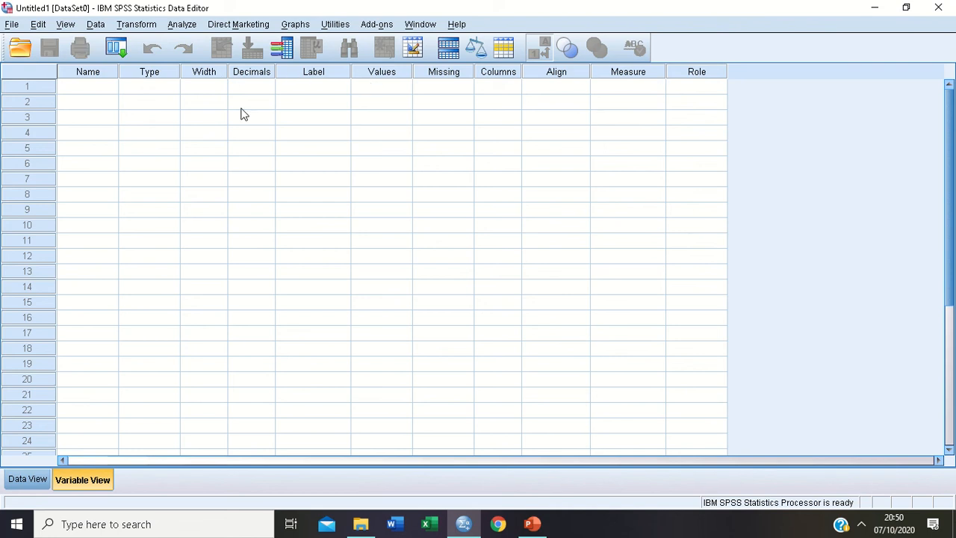
Define the first variable as usia, with Numeric type and 0 decimals.
{"action": "left_click", "coordinate": [88, 87]}
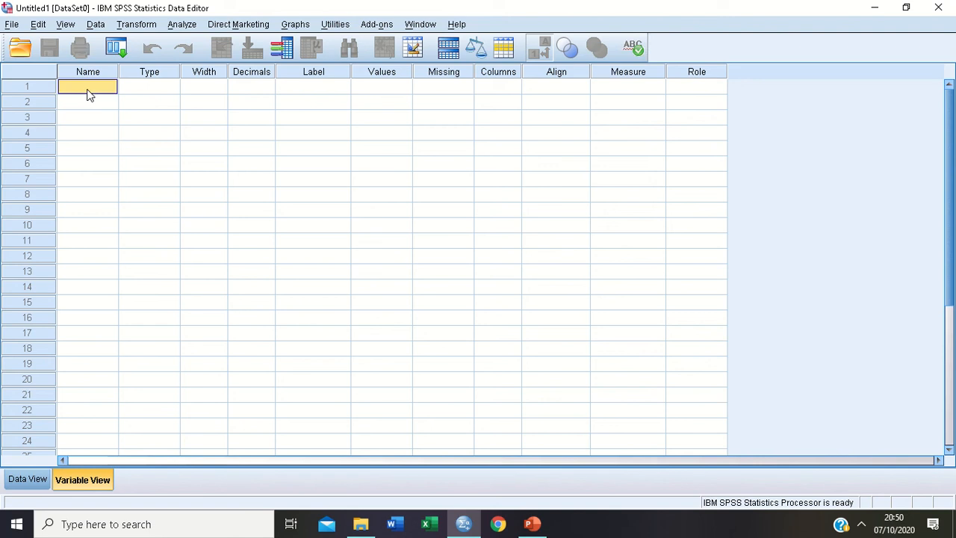
{"action": "type", "text": "usia"}
{"action": "left_click", "coordinate": [177, 91]}
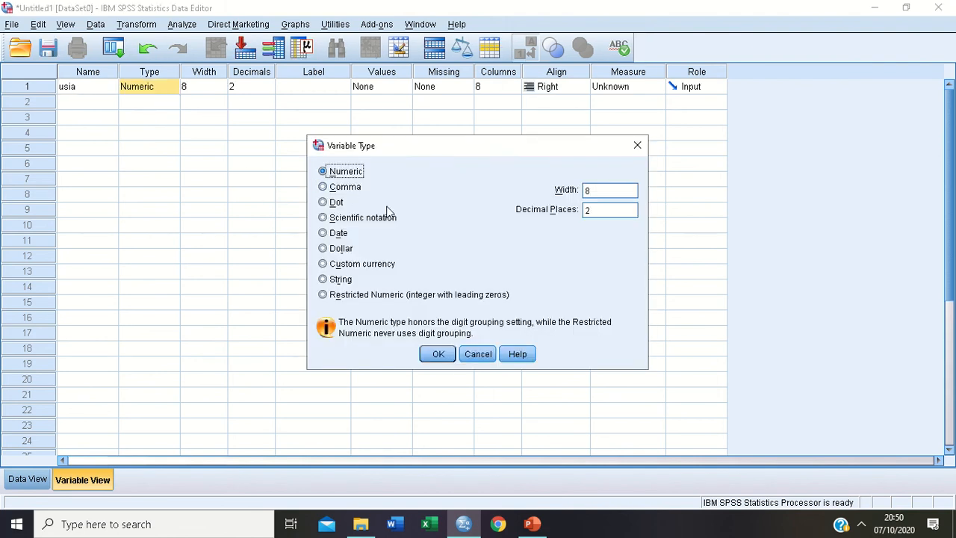
{"action": "left_click", "coordinate": [439, 354]}
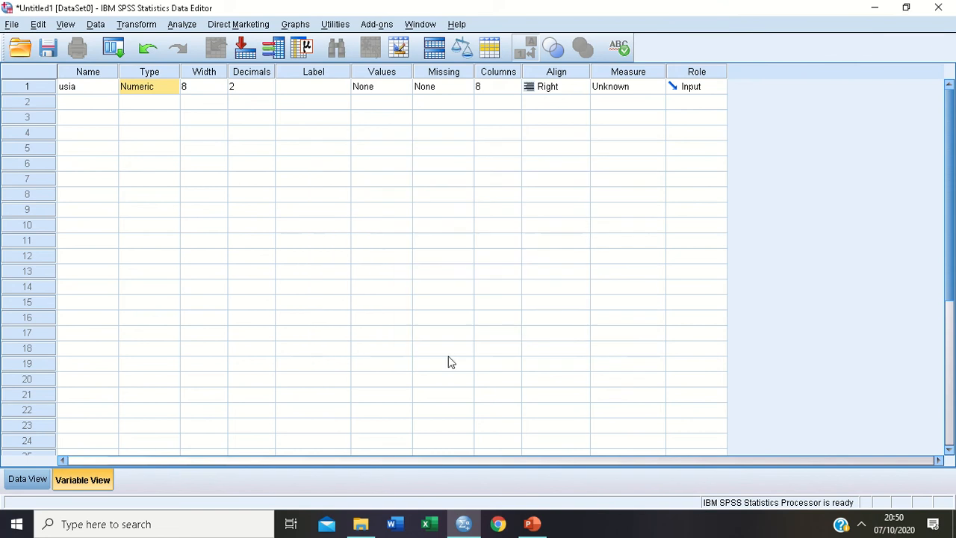
{"action": "left_click", "coordinate": [273, 91]}
{"action": "left_click", "coordinate": [271, 90]}
{"action": "left_click", "coordinate": [271, 91]}
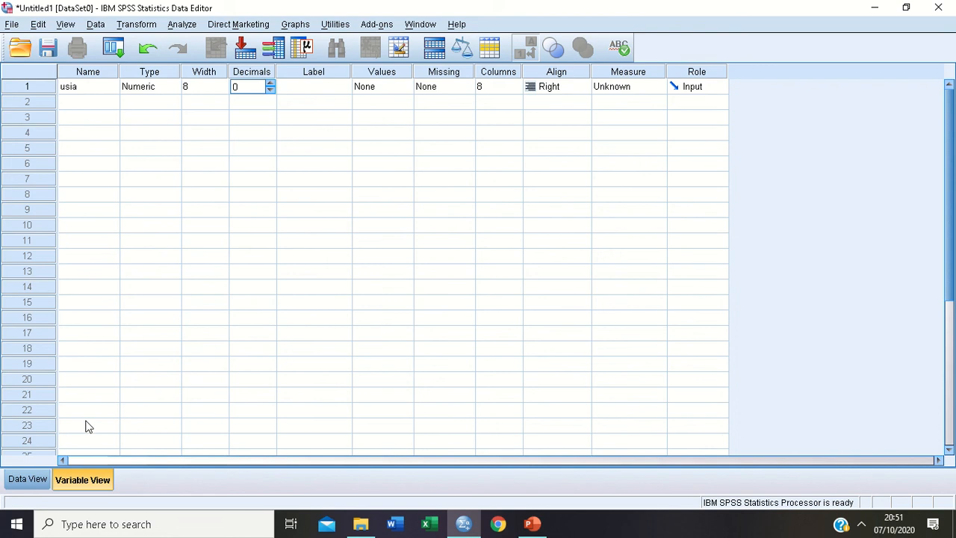
Fill the usia data for cases 1 to 10 with 23, 24, 26, 23, 25, 27, 21, 22, 20 and 21.
{"action": "left_click", "coordinate": [34, 481]}
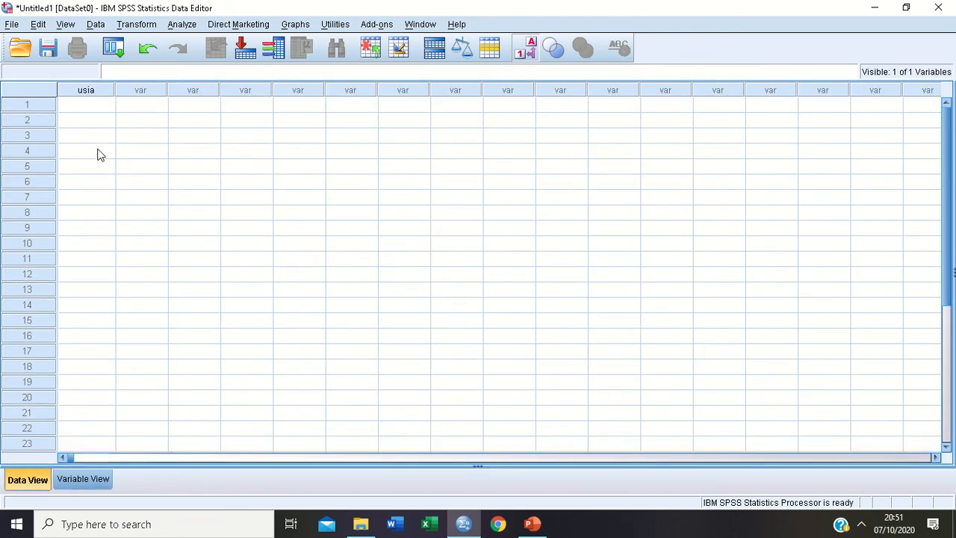
{"action": "left_click", "coordinate": [85, 108]}
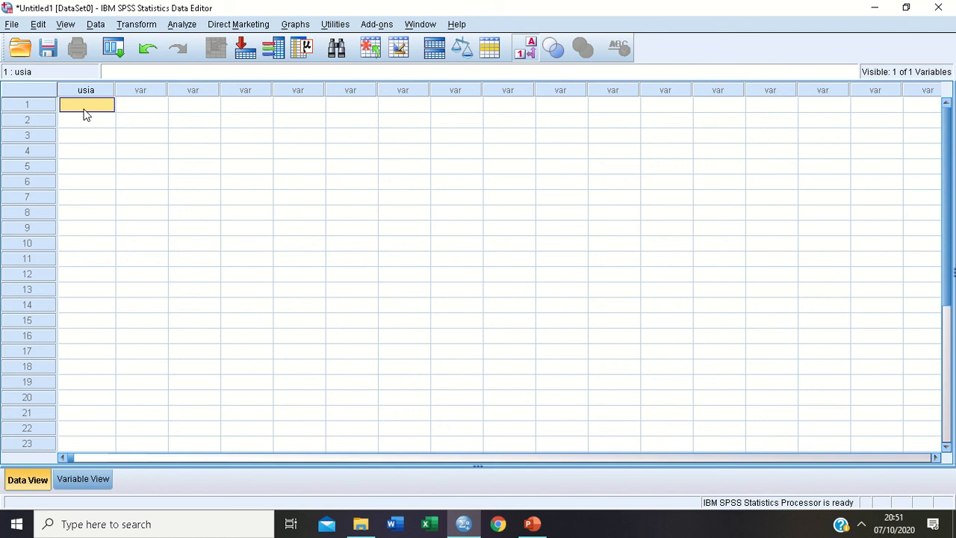
{"action": "type", "text": "23"}
{"action": "left_click", "coordinate": [86, 114]}
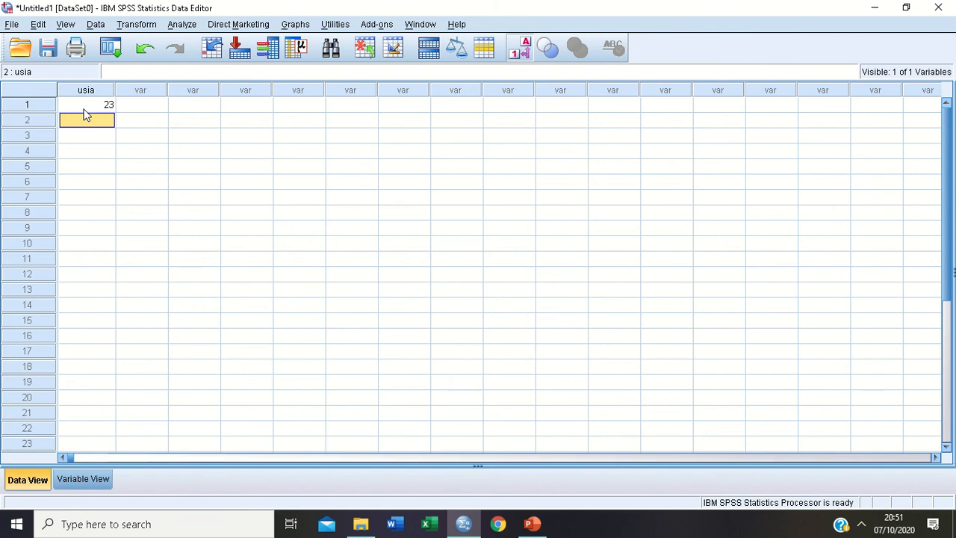
{"action": "type", "text": "24"}
{"action": "key", "text": "Return"}
{"action": "type", "text": "26"}
{"action": "key", "text": "Return"}
{"action": "type", "text": "23"}
{"action": "key", "text": "Return"}
{"action": "type", "text": "25"}
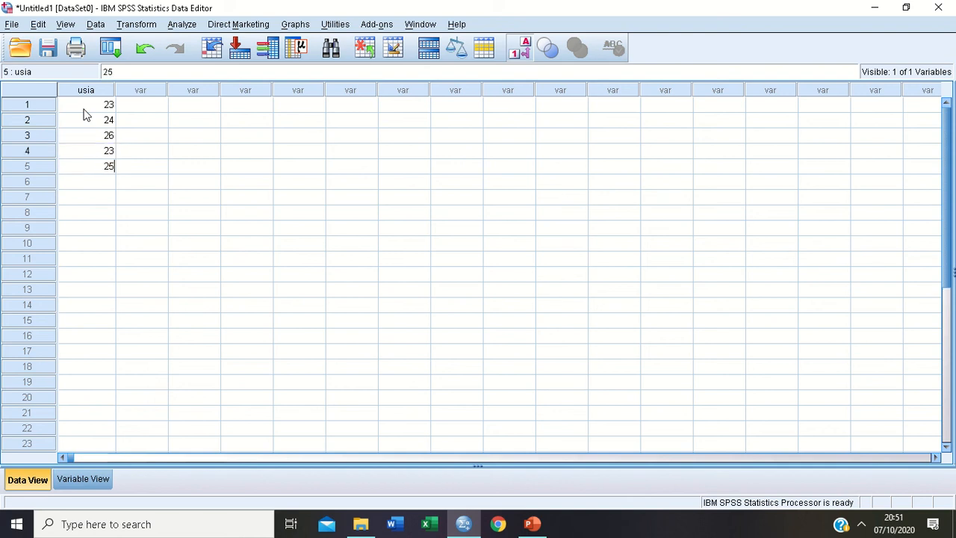
{"action": "key", "text": "Return"}
{"action": "type", "text": "27"}
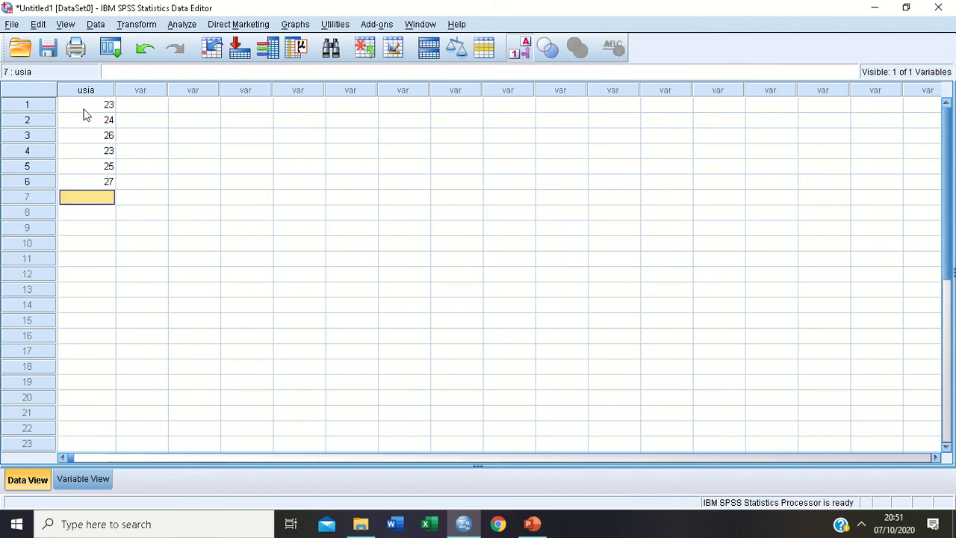
{"action": "type", "text": "21"}
{"action": "key", "text": "Return"}
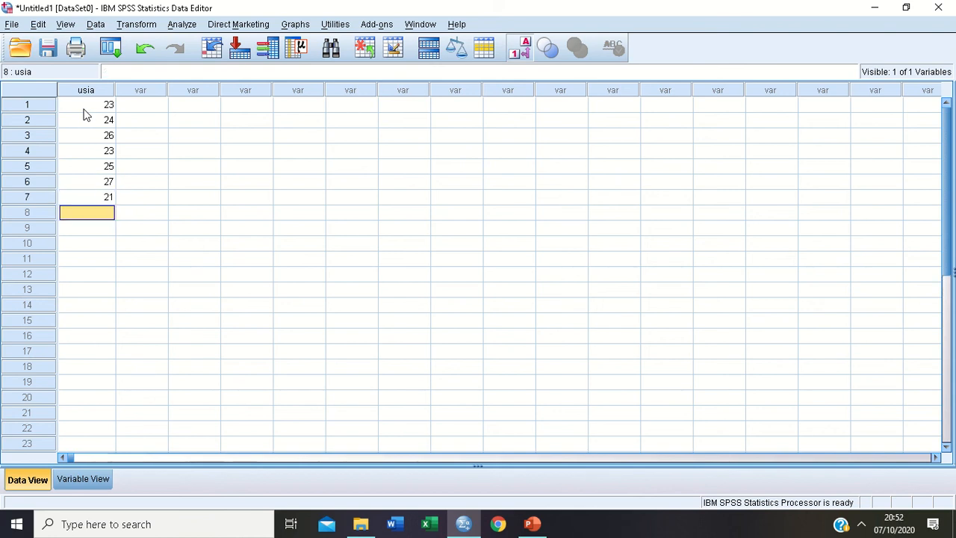
{"action": "type", "text": "22"}
{"action": "key", "text": "Return"}
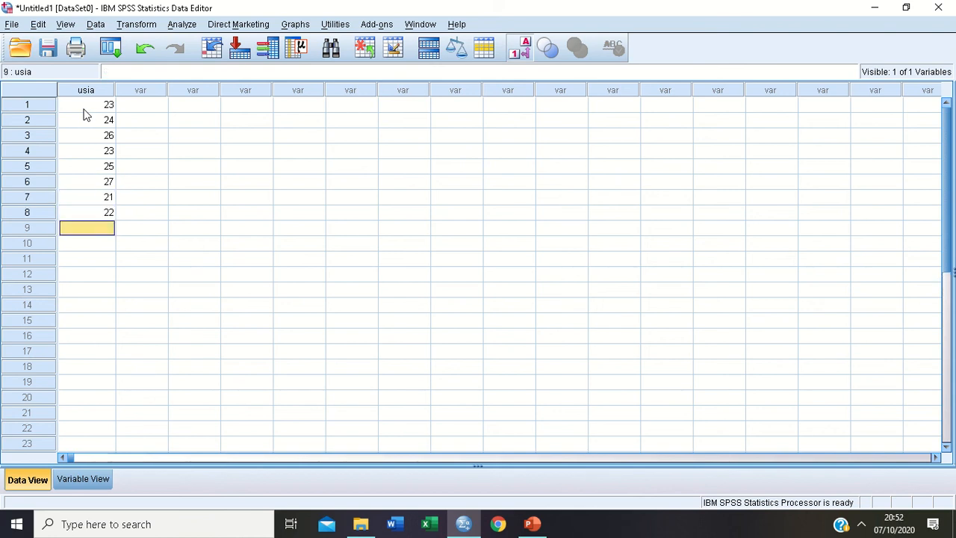
{"action": "type", "text": "20"}
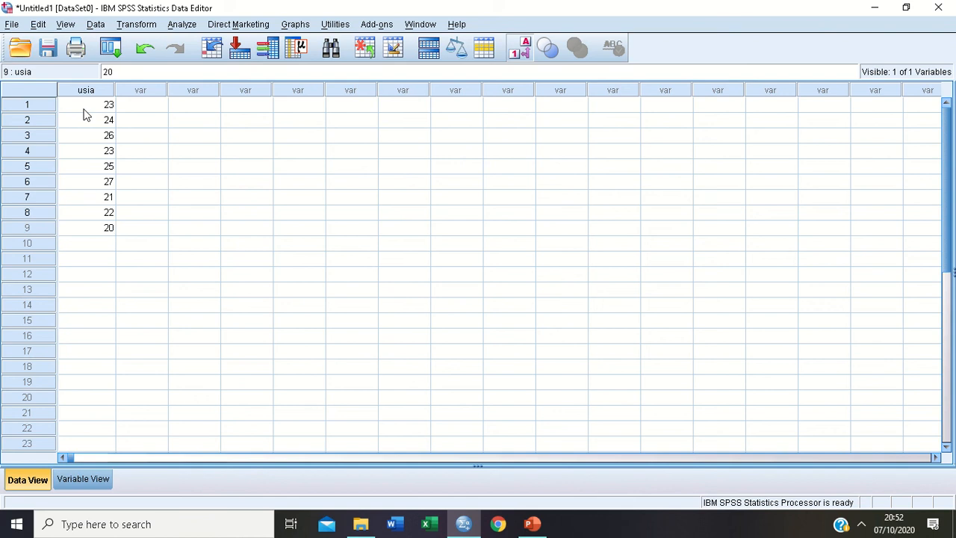
{"action": "key", "text": "Return"}
{"action": "type", "text": "21"}
Define a second variable named jeniskelamin, with Numeric type and 0 decimals.
{"action": "left_click", "coordinate": [84, 480]}
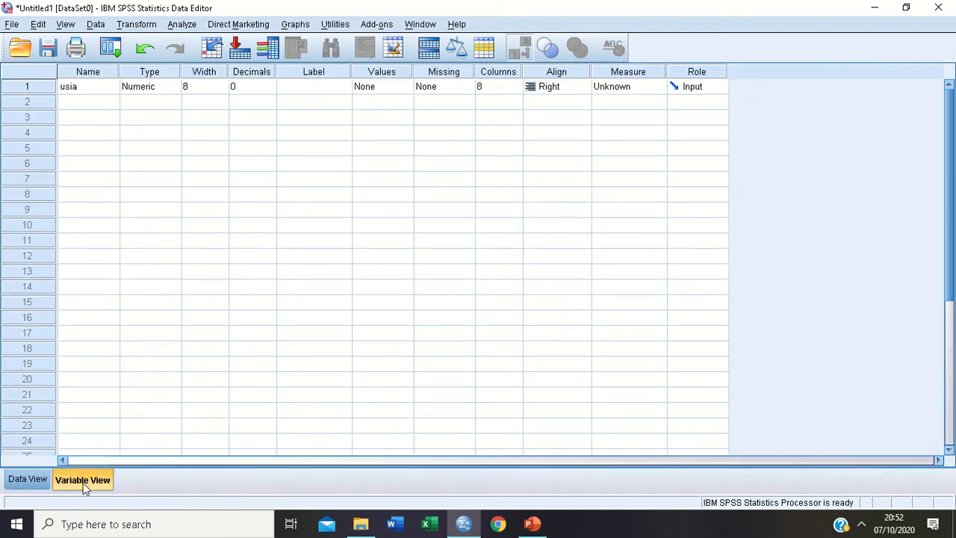
{"action": "left_click", "coordinate": [91, 104]}
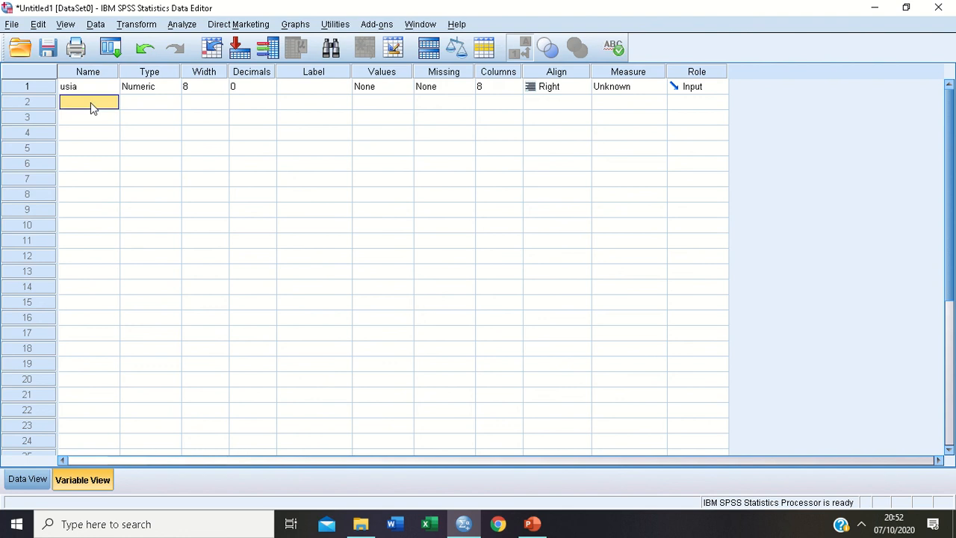
{"action": "type", "text": "jeniskelamin"}
{"action": "left_click", "coordinate": [171, 105]}
{"action": "left_click", "coordinate": [173, 103]}
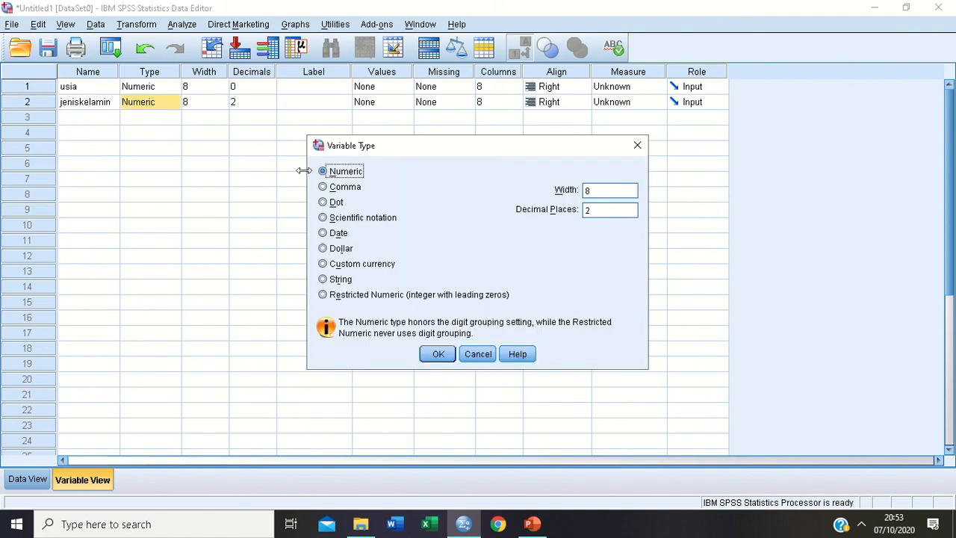
{"action": "left_click", "coordinate": [443, 357]}
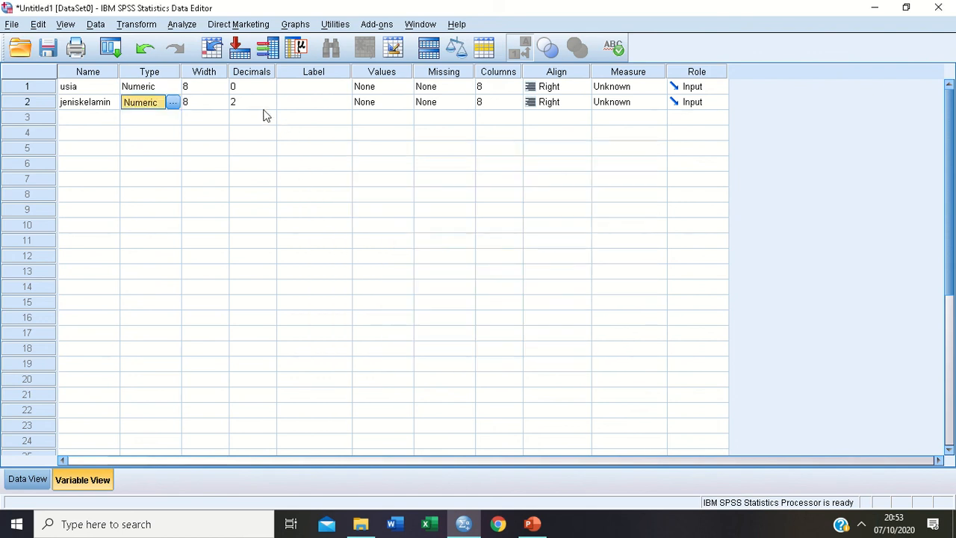
{"action": "left_click", "coordinate": [271, 105]}
{"action": "left_click", "coordinate": [270, 104]}
{"action": "left_click", "coordinate": [270, 105]}
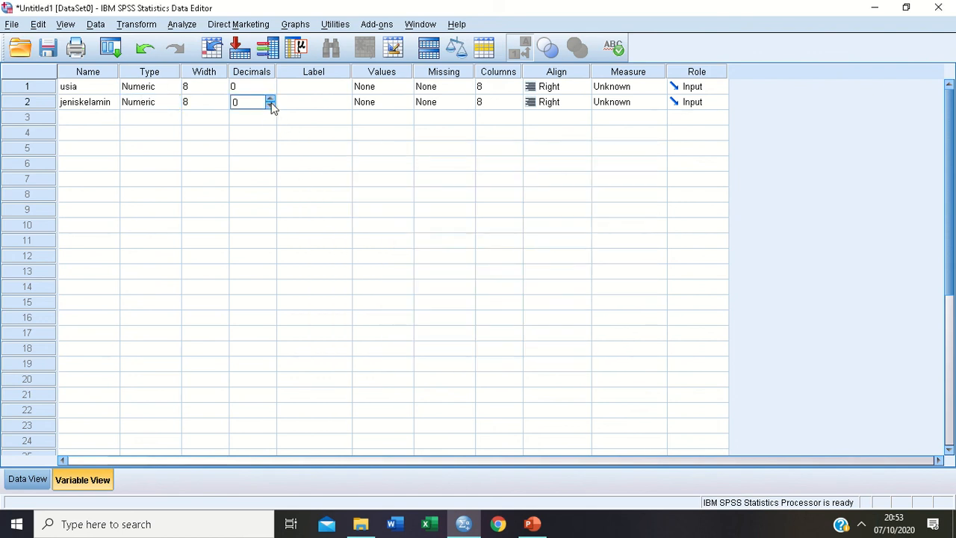
Assign value labels to jeniskelamin: 1 for Laki-laki and 2 for Perempuan.
{"action": "double_click", "coordinate": [409, 110]}
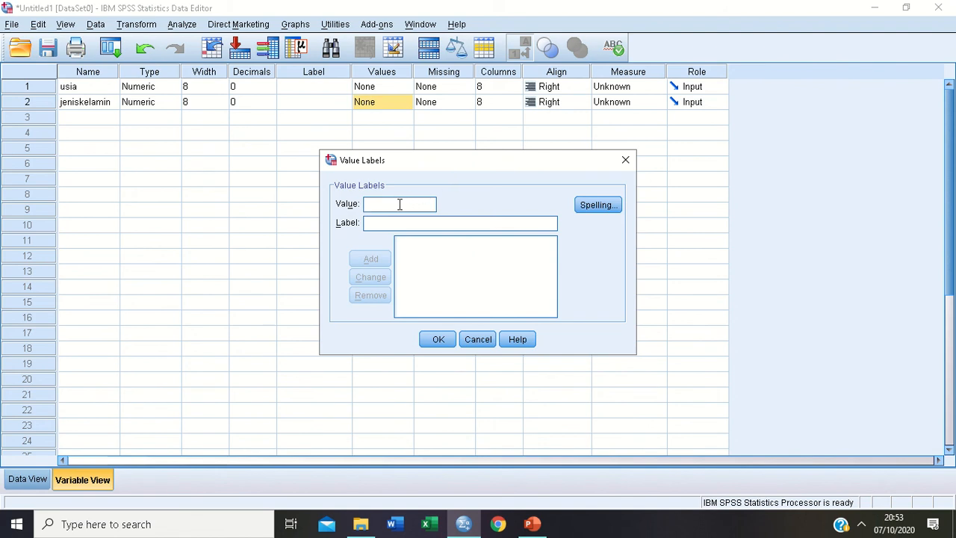
{"action": "type", "text": "1"}
{"action": "left_click", "coordinate": [375, 224]}
{"action": "type", "text": "Lak"}
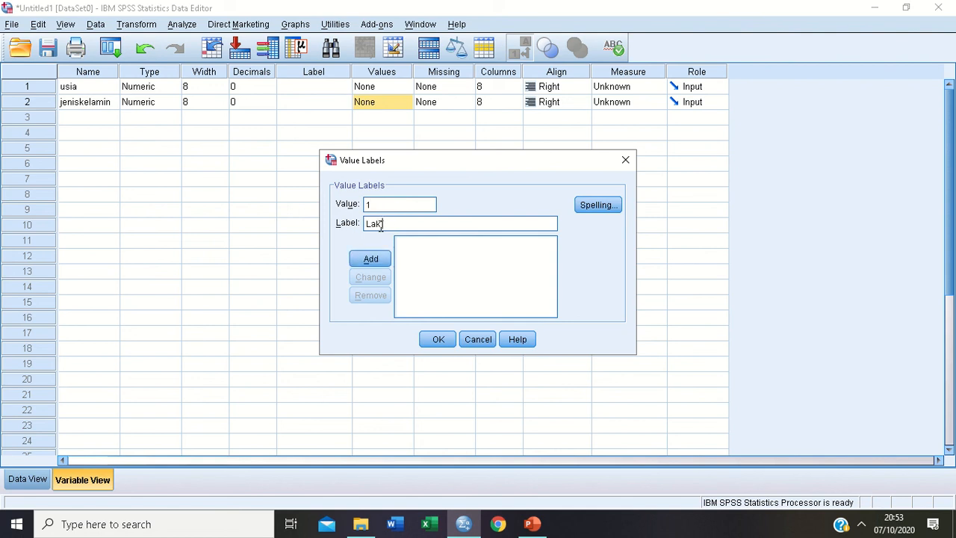
{"action": "type", "text": "i-laki"}
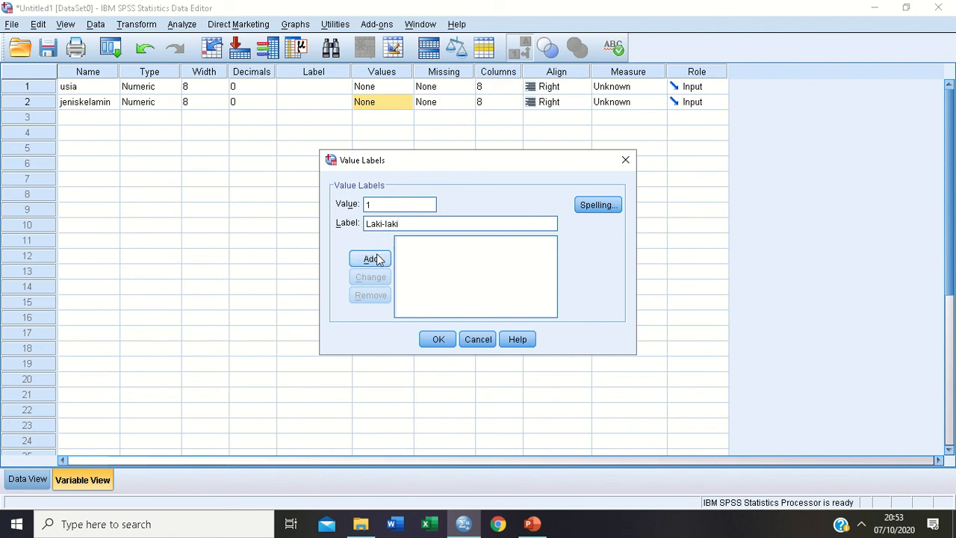
{"action": "left_click", "coordinate": [374, 259]}
{"action": "type", "text": "2"}
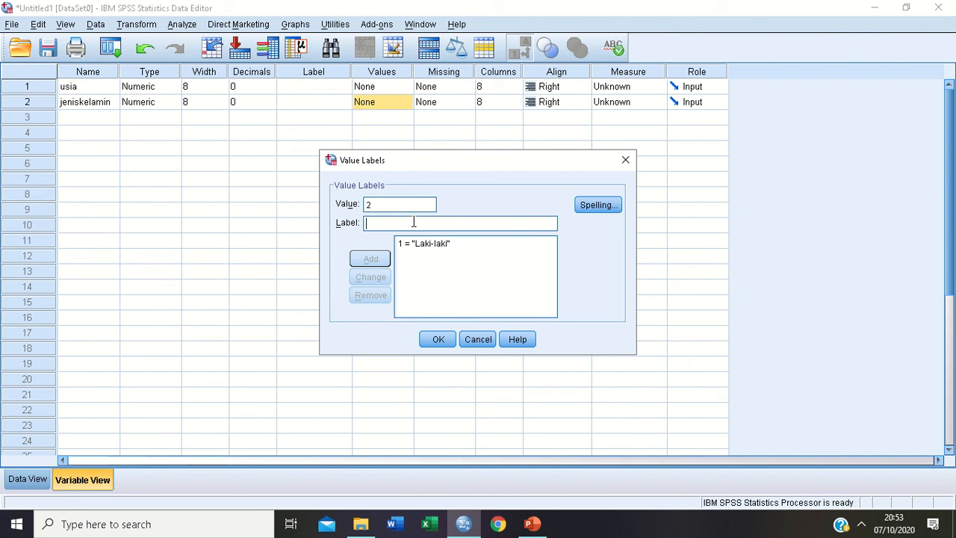
{"action": "type", "text": "Peremp"}
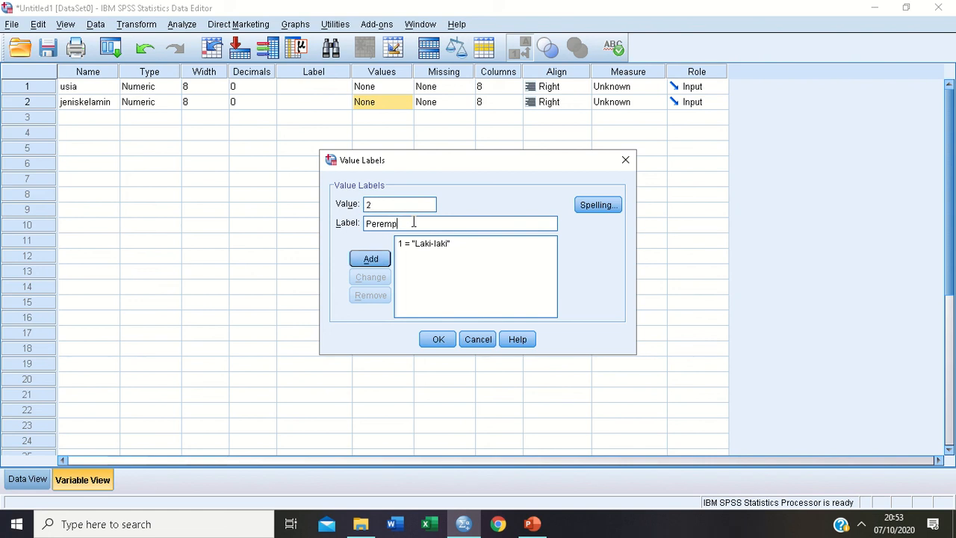
{"action": "type", "text": "uan"}
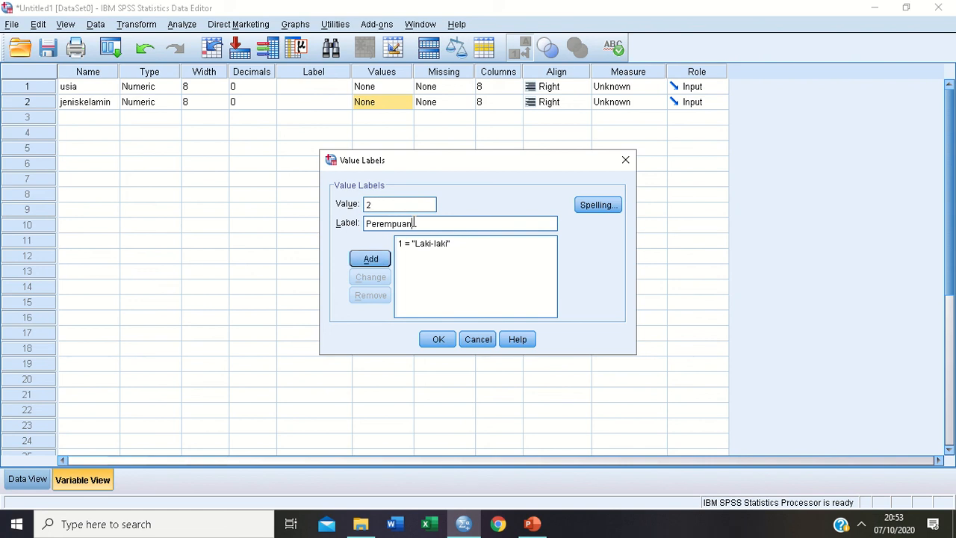
{"action": "left_click", "coordinate": [379, 259]}
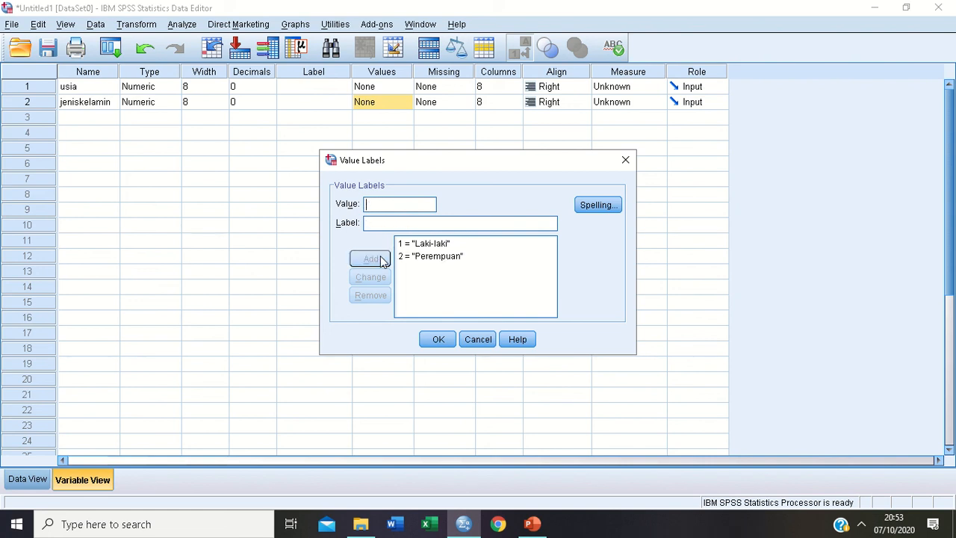
{"action": "left_click", "coordinate": [438, 339]}
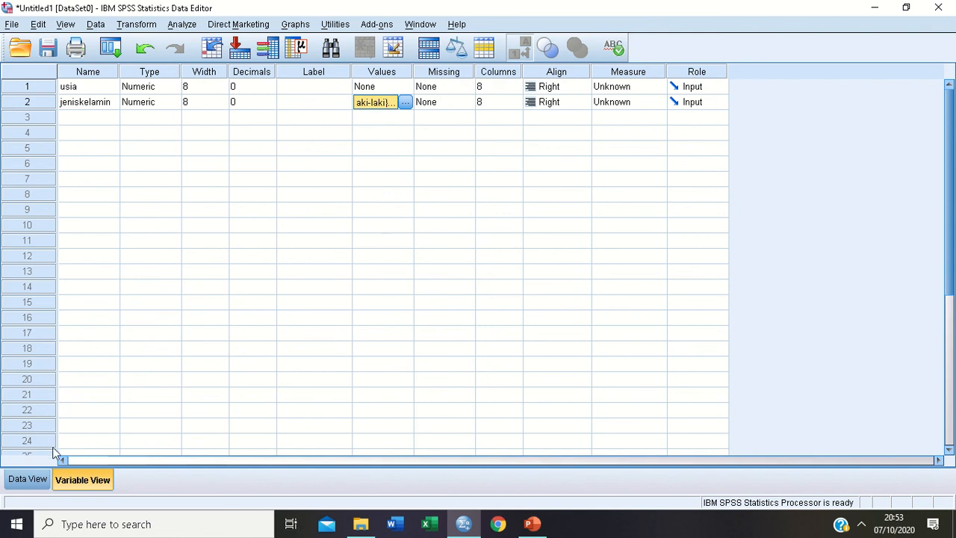
Fill the jeniskelamin data for cases 1 to 10 with 1, 1, 2, 1, 2, 2, 2, 1, 2 and 2.
{"action": "left_click", "coordinate": [30, 482]}
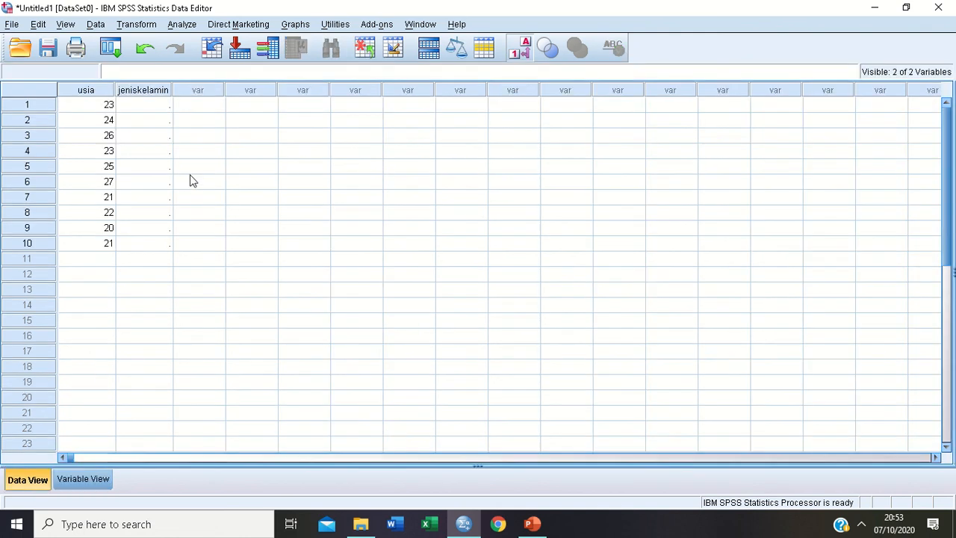
{"action": "left_click", "coordinate": [160, 112]}
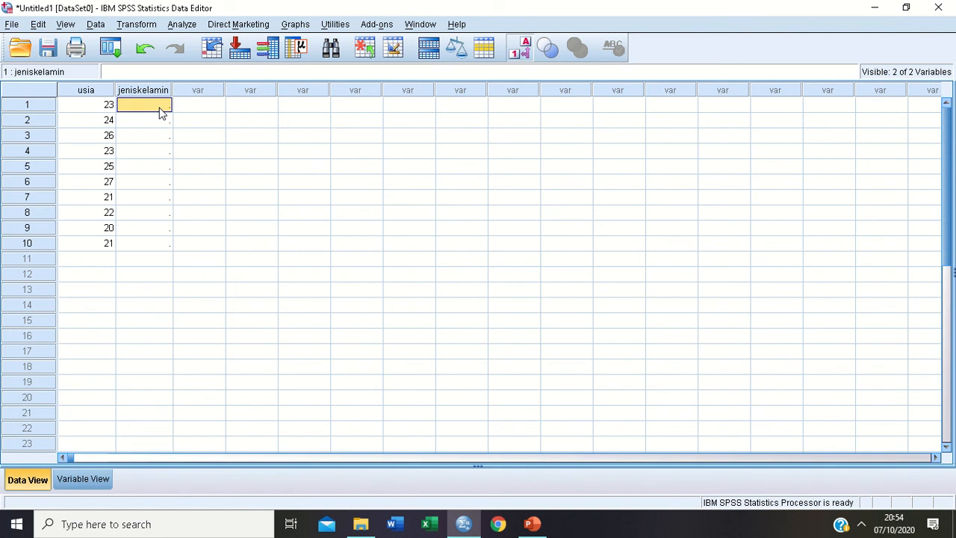
{"action": "type", "text": "1"}
{"action": "key", "text": "Return"}
{"action": "type", "text": "1"}
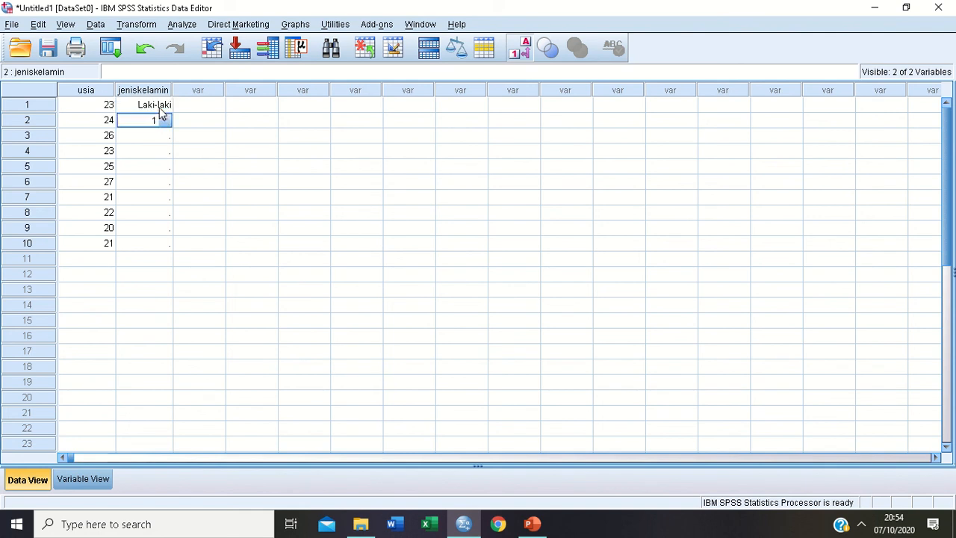
{"action": "key", "text": "Return"}
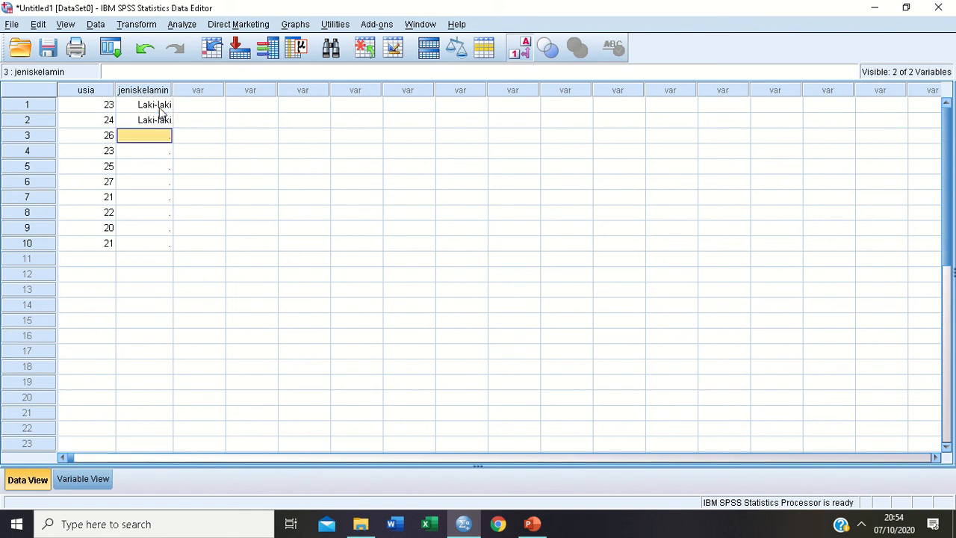
{"action": "type", "text": "2"}
{"action": "key", "text": "Return"}
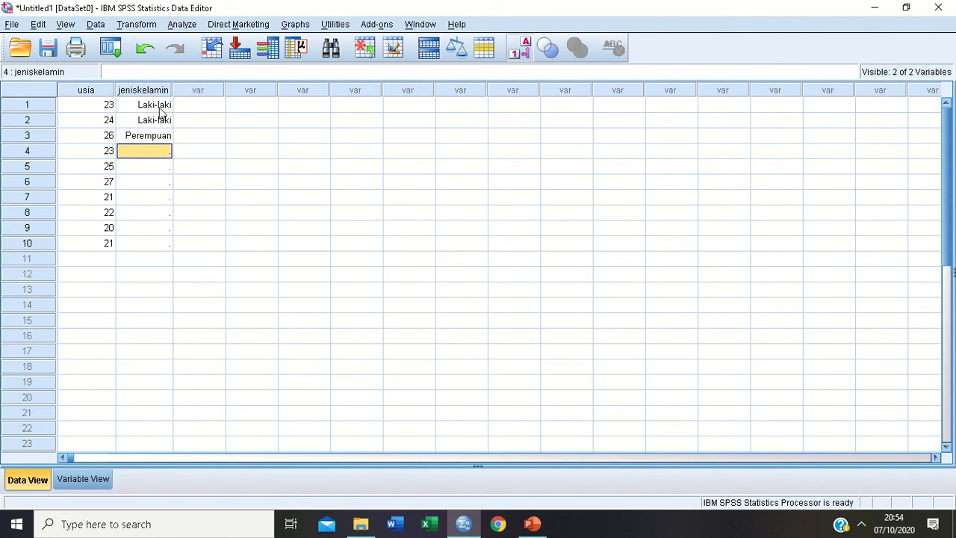
{"action": "type", "text": "1"}
{"action": "key", "text": "Return"}
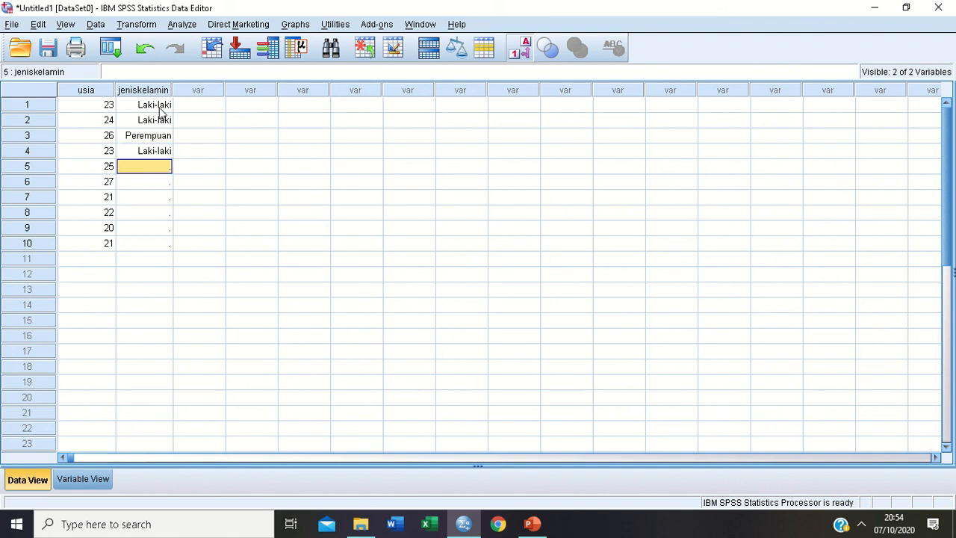
{"action": "type", "text": "2"}
{"action": "key", "text": "Return"}
{"action": "type", "text": "22"}
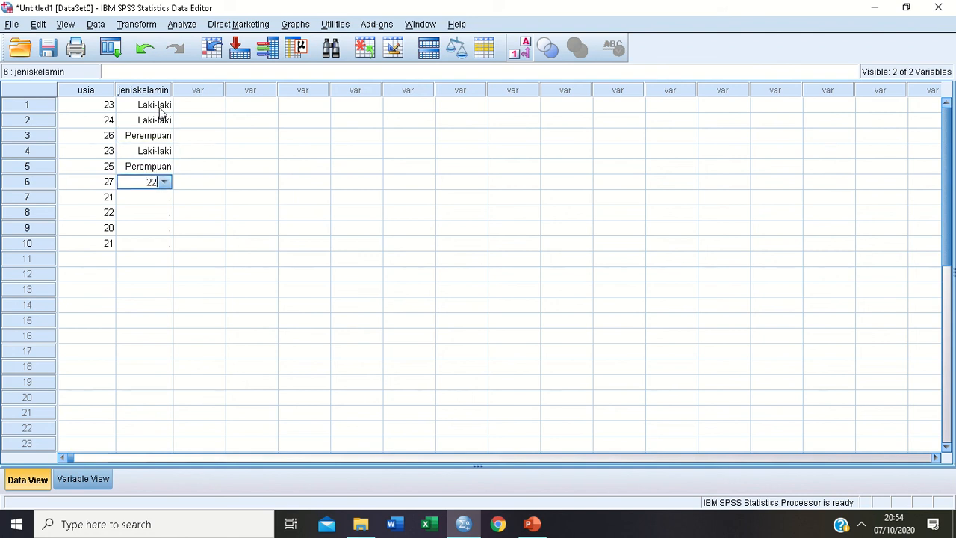
{"action": "key", "text": "BackSpace"}
{"action": "key", "text": "Return"}
{"action": "type", "text": "2"}
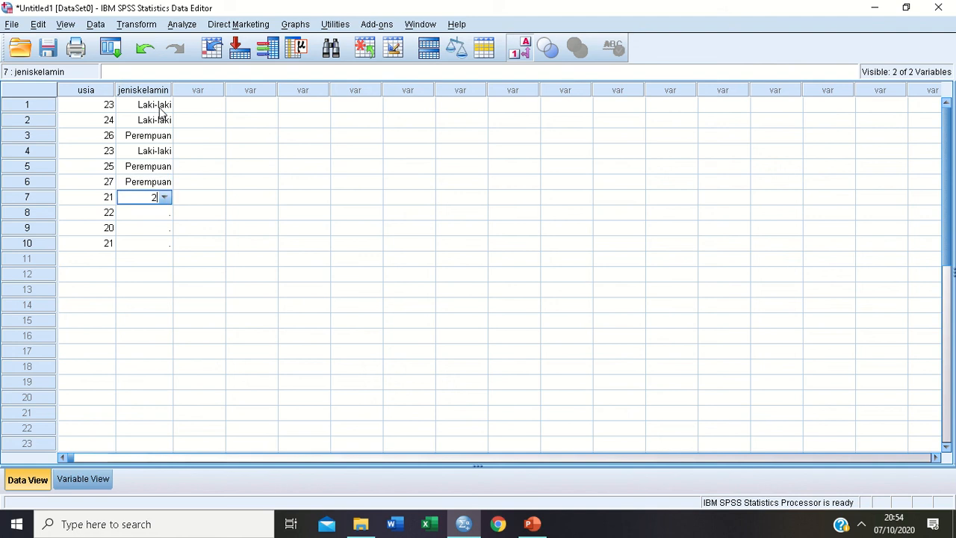
{"action": "key", "text": "Return"}
{"action": "type", "text": "11"}
{"action": "key", "text": "BackSpace"}
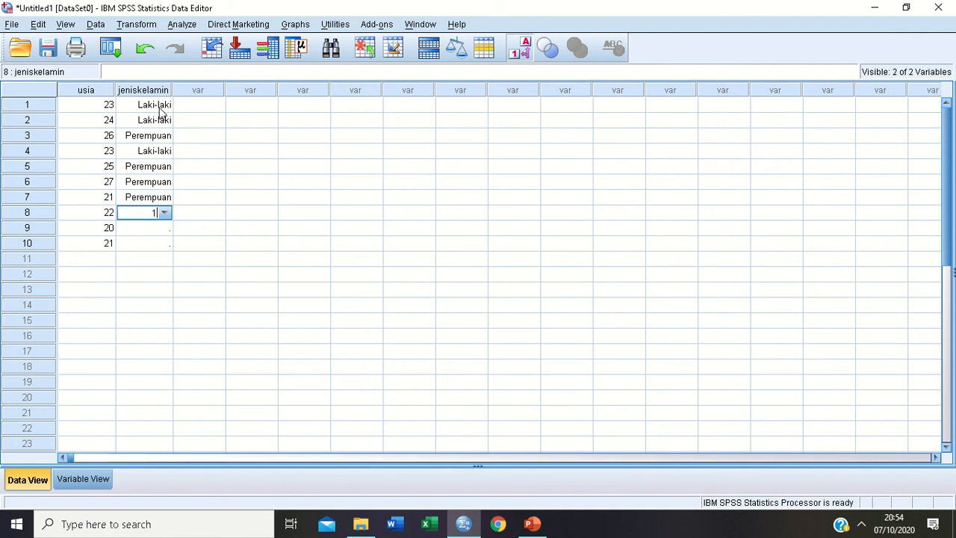
{"action": "key", "text": "Return"}
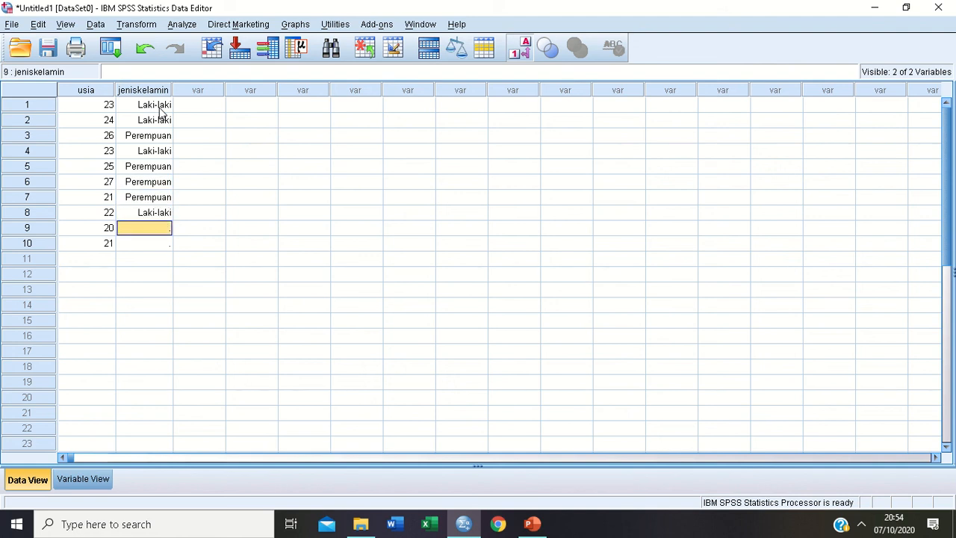
{"action": "type", "text": "2"}
{"action": "key", "text": "Return"}
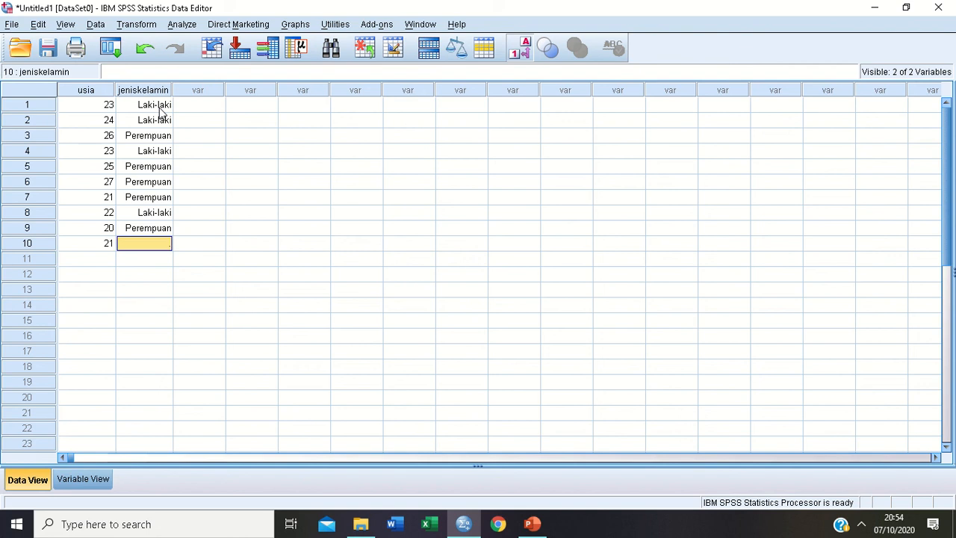
{"action": "type", "text": "22"}
{"action": "key", "text": "BackSpace"}
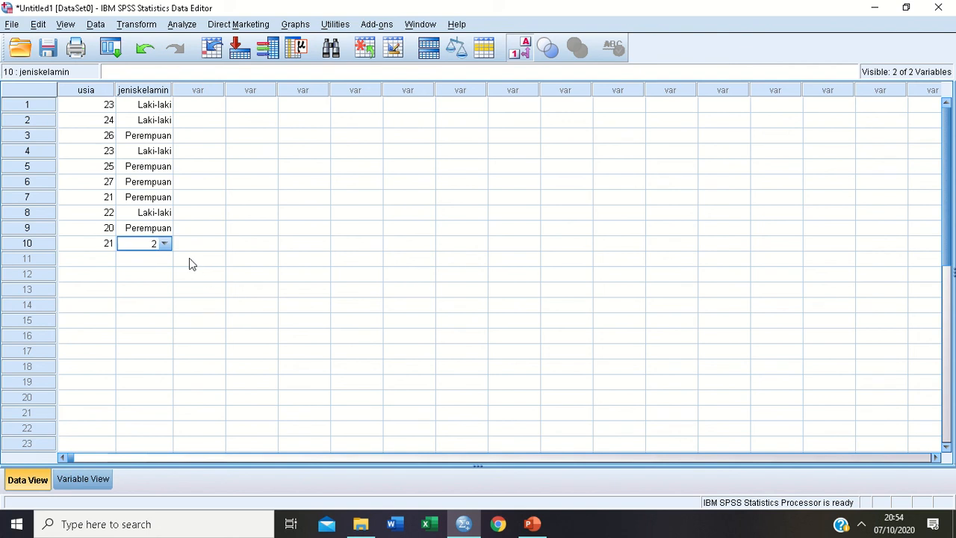
{"action": "key", "text": "Return"}
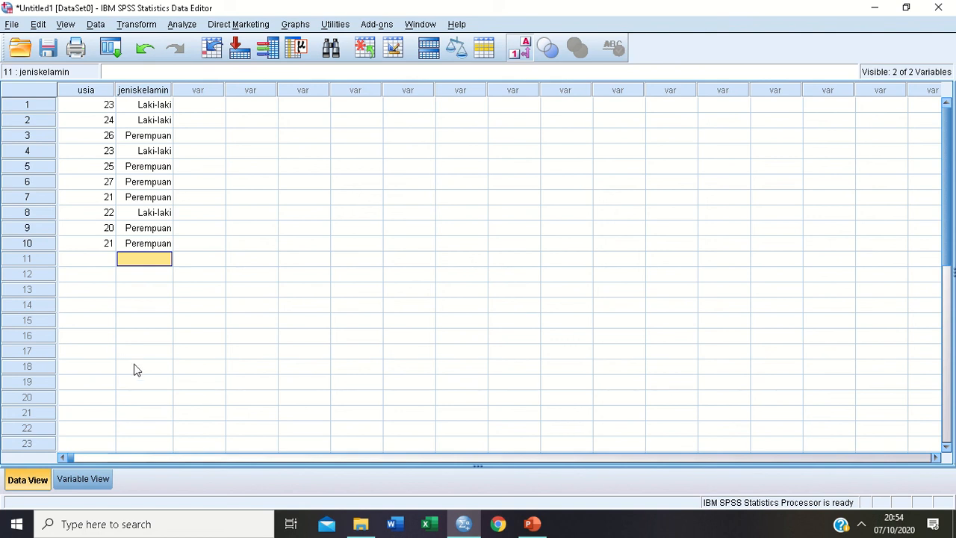
Review the variable definitions of usia and jeniskelamin, checking the value label settings of each.
{"action": "left_click", "coordinate": [95, 481]}
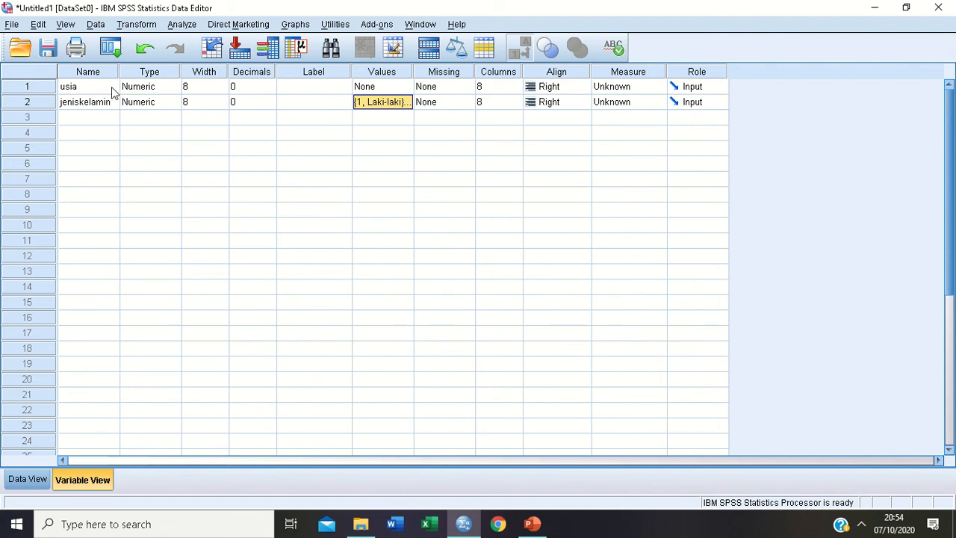
{"action": "double_click", "coordinate": [398, 90]}
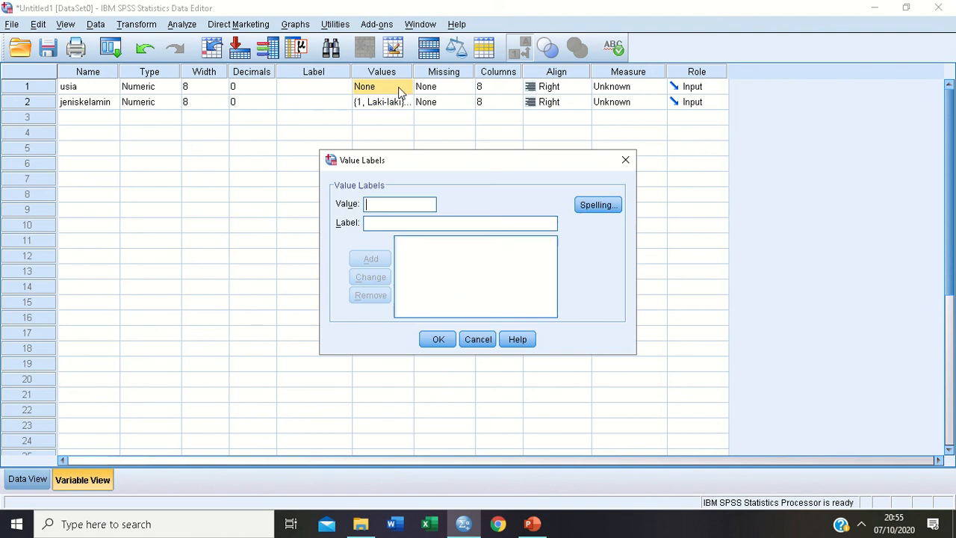
{"action": "left_click", "coordinate": [479, 340]}
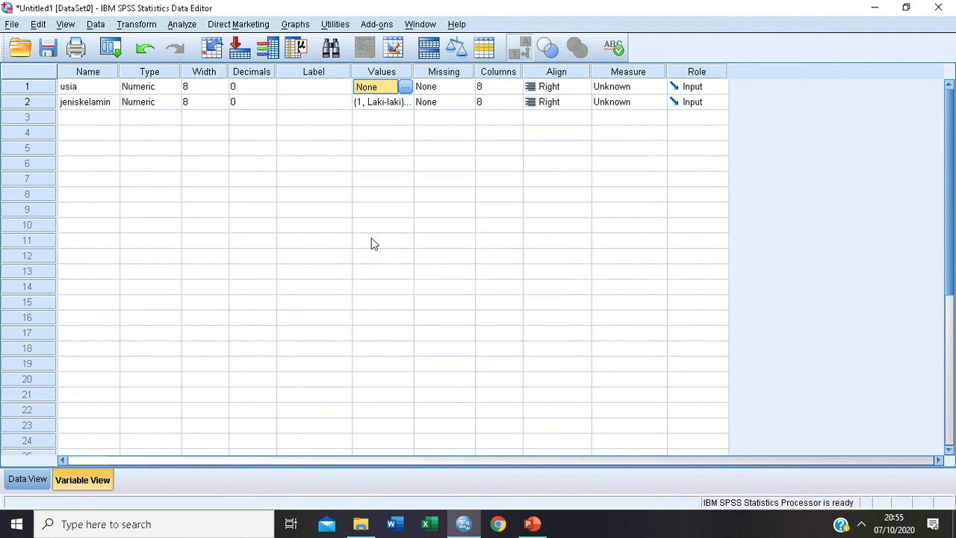
{"action": "left_click", "coordinate": [111, 105]}
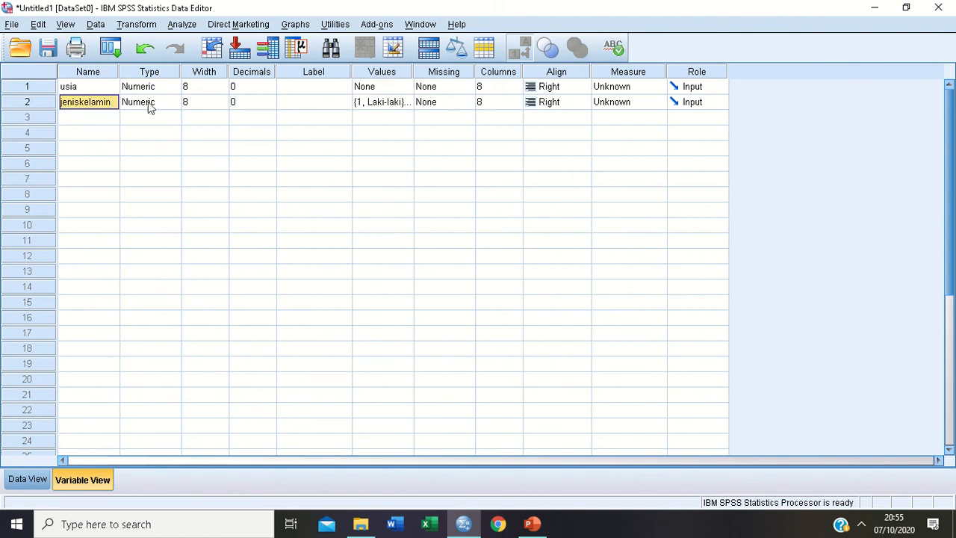
{"action": "left_click", "coordinate": [399, 106]}
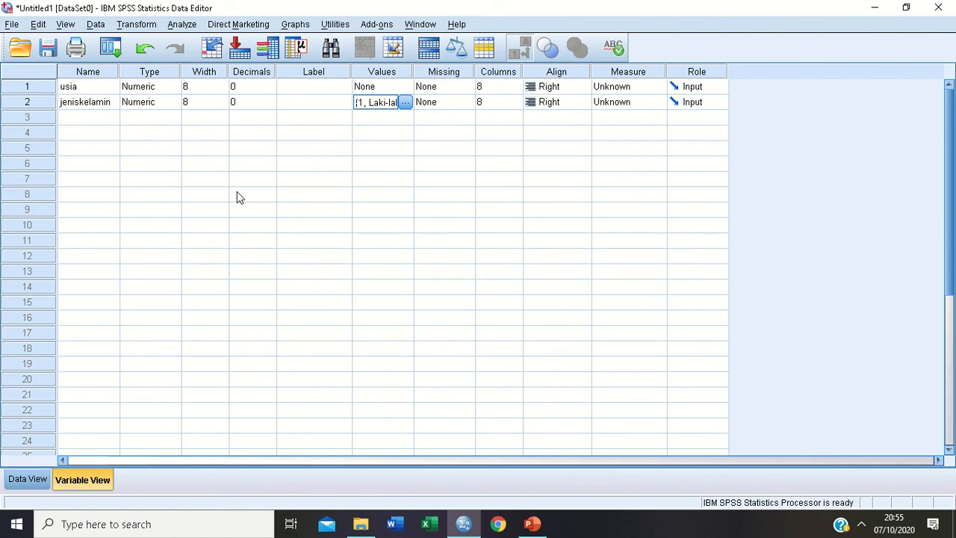
{"action": "mouse_move", "coordinate": [309, 3]}
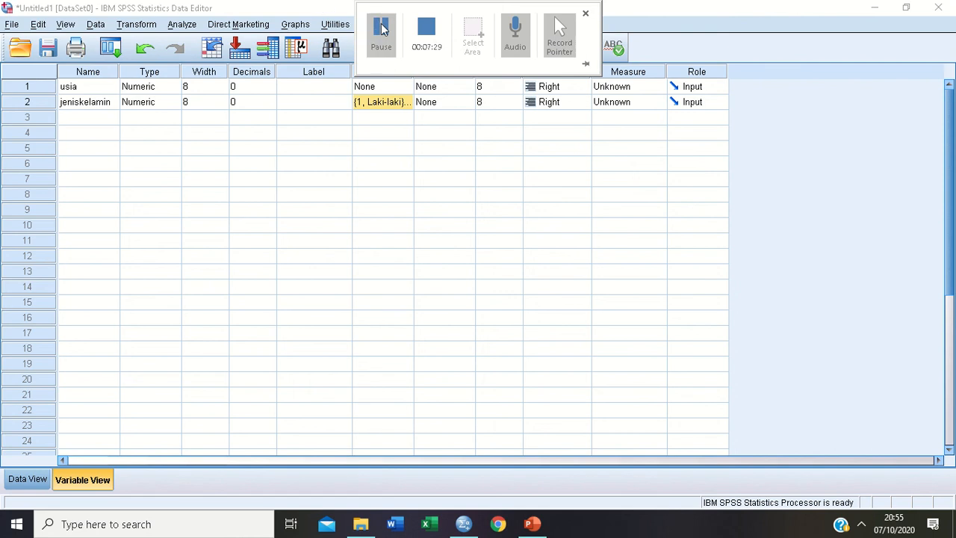